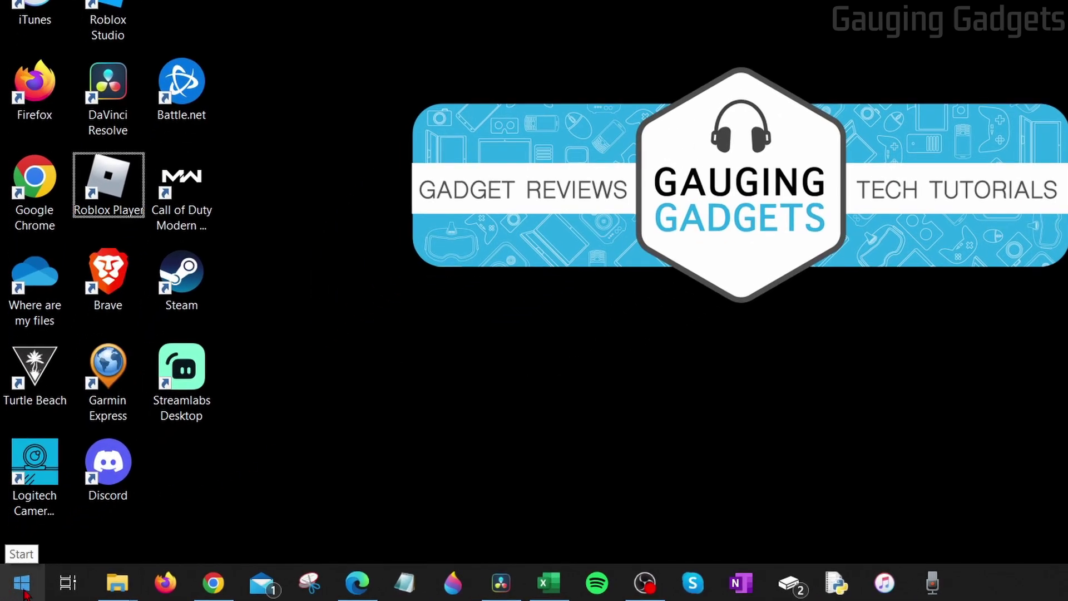
Find Roblox Player in Start, open its file location, and show the shortcut's Properties
left_click(17, 590)
type("ro")
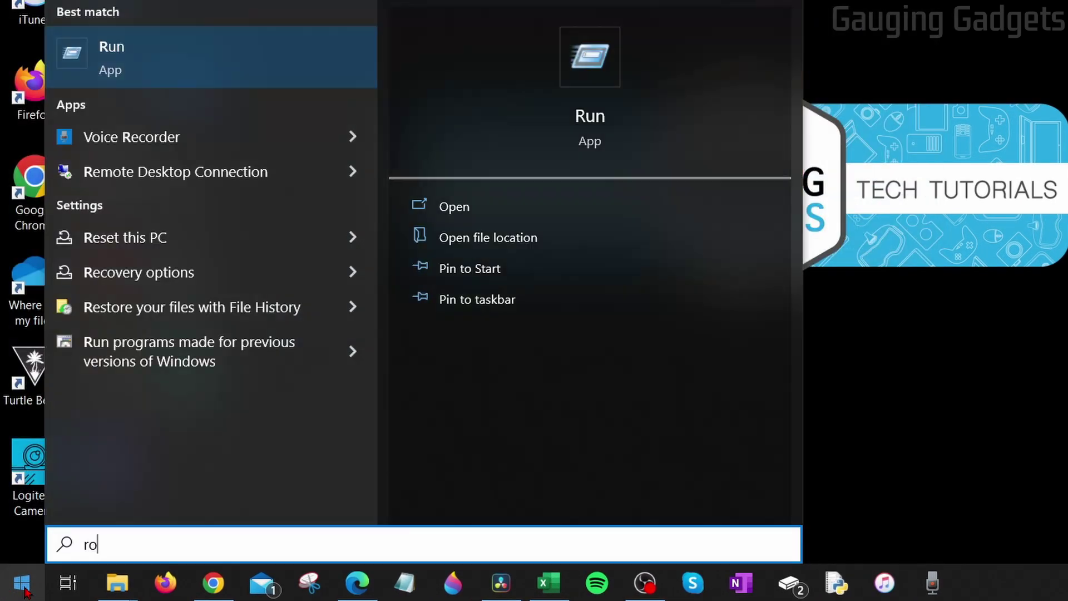
type("blox")
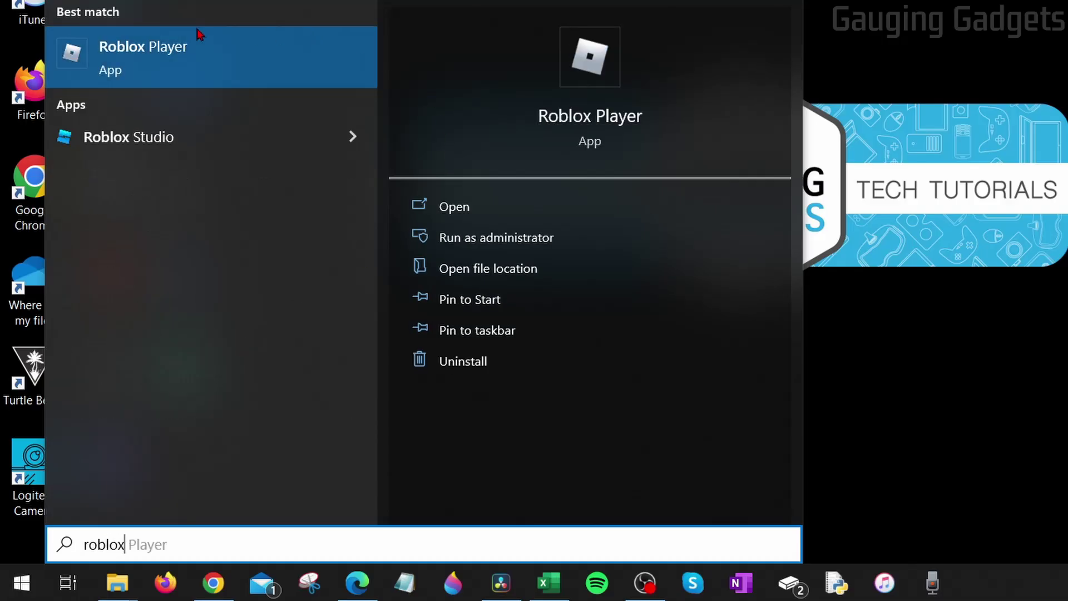
right_click(134, 63)
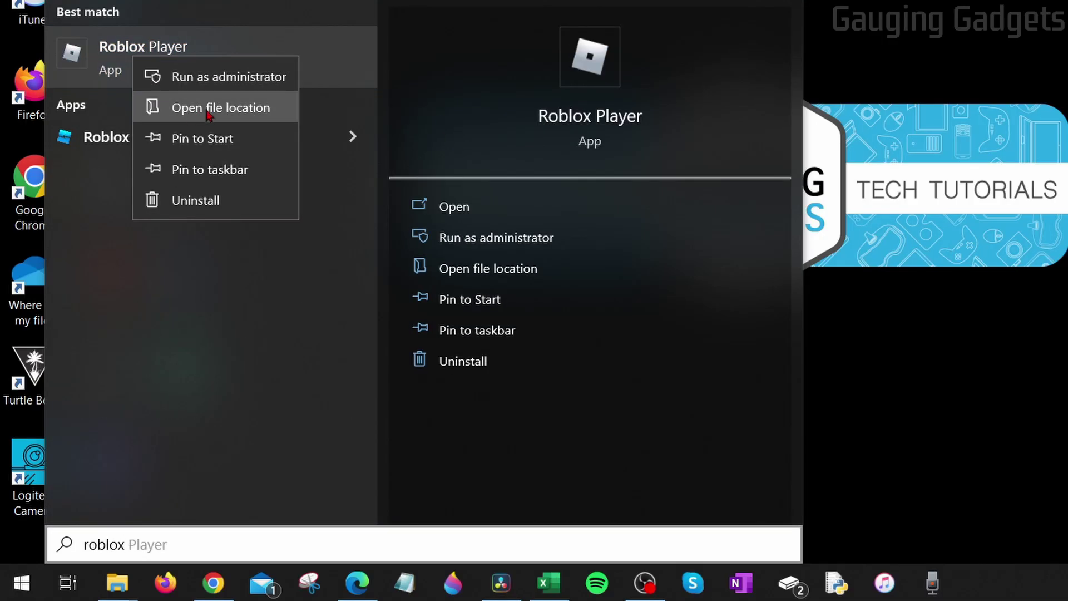
left_click(231, 117)
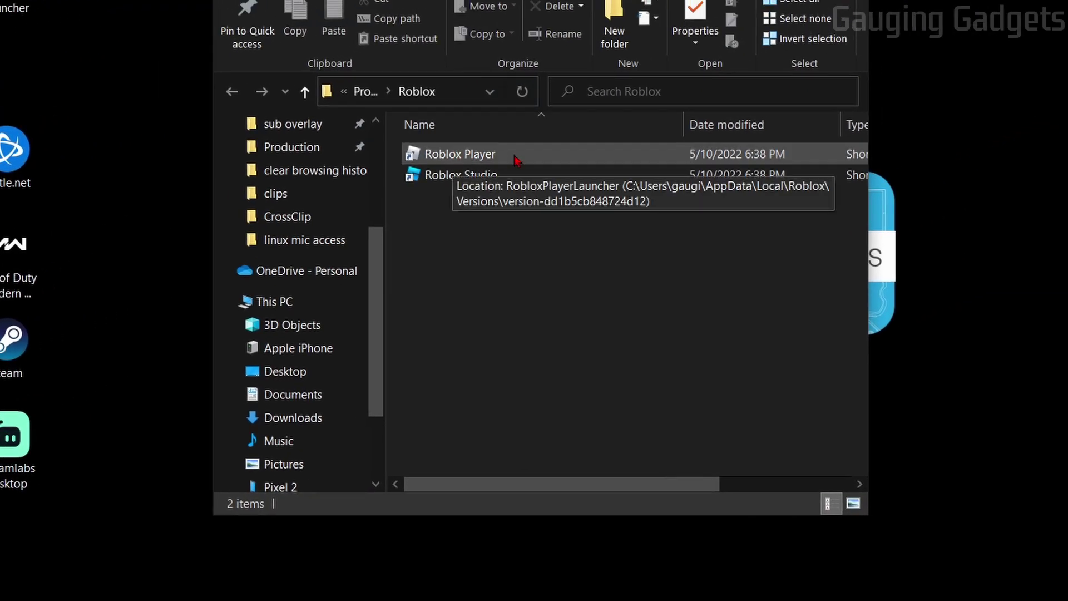
right_click(455, 160)
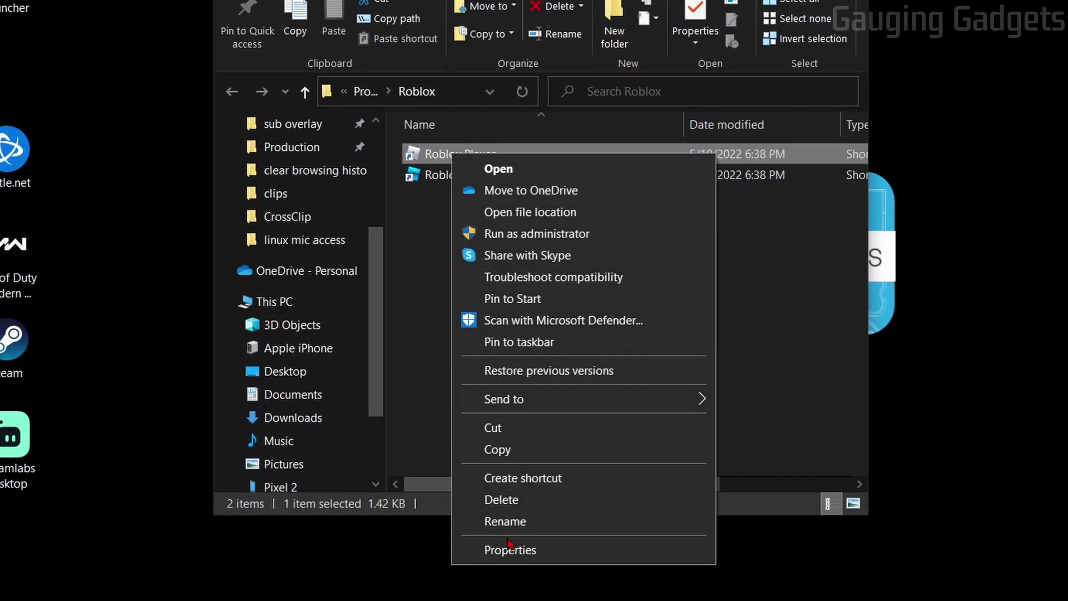
left_click(508, 550)
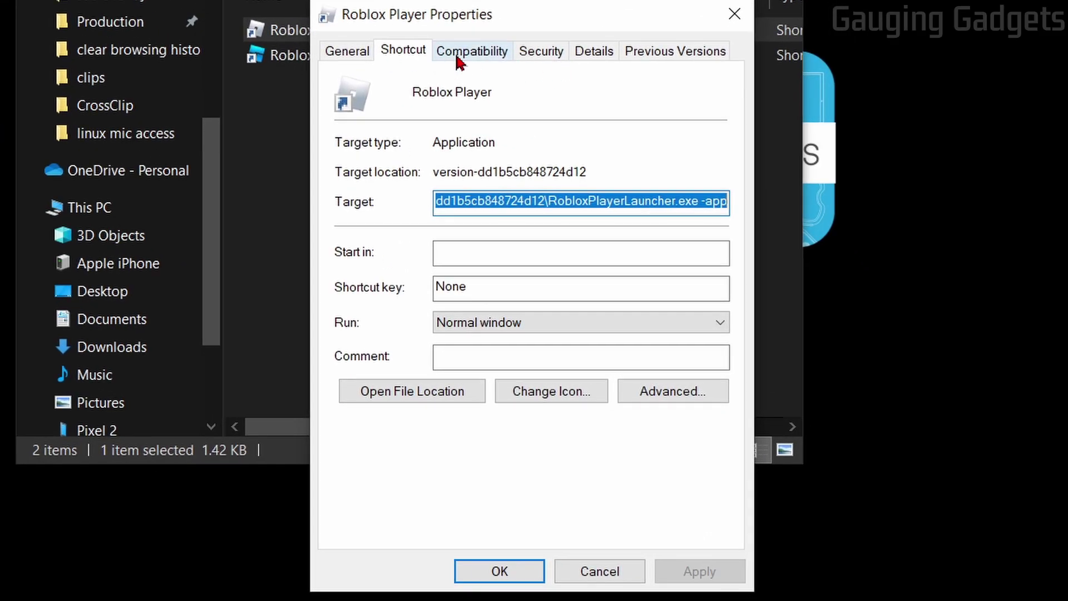
Set the Roblox Player shortcut to Windows 7 compatibility mode with Run as administrator
left_click(457, 60)
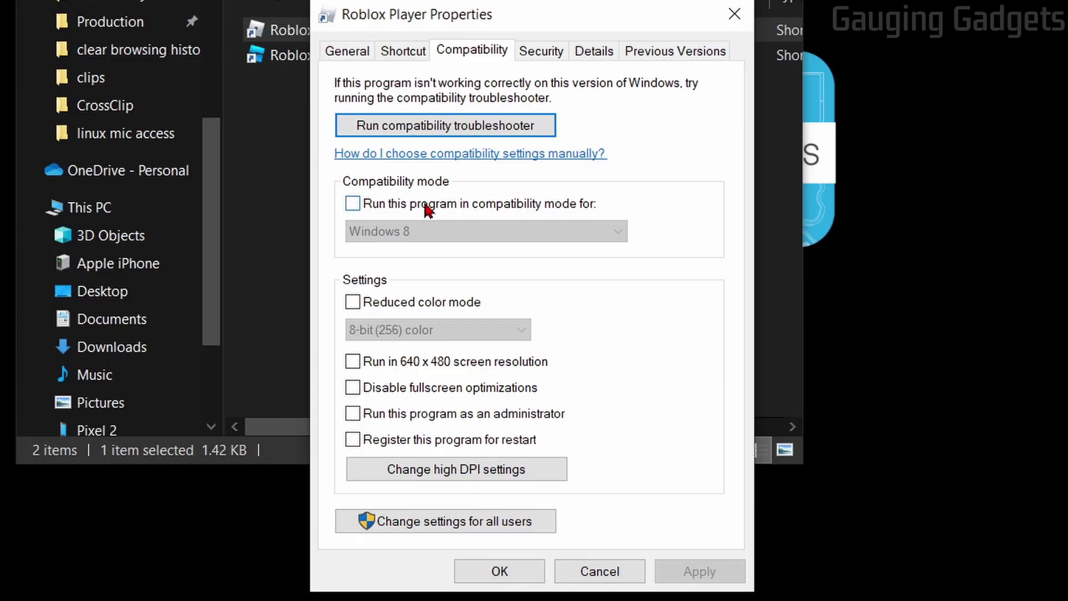
left_click(352, 204)
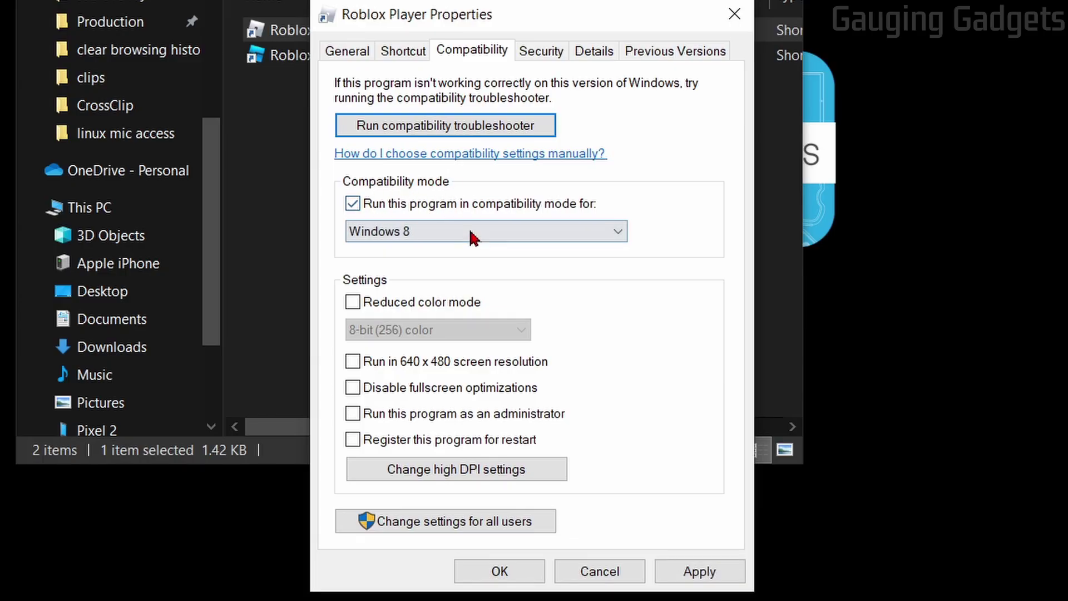
left_click(499, 233)
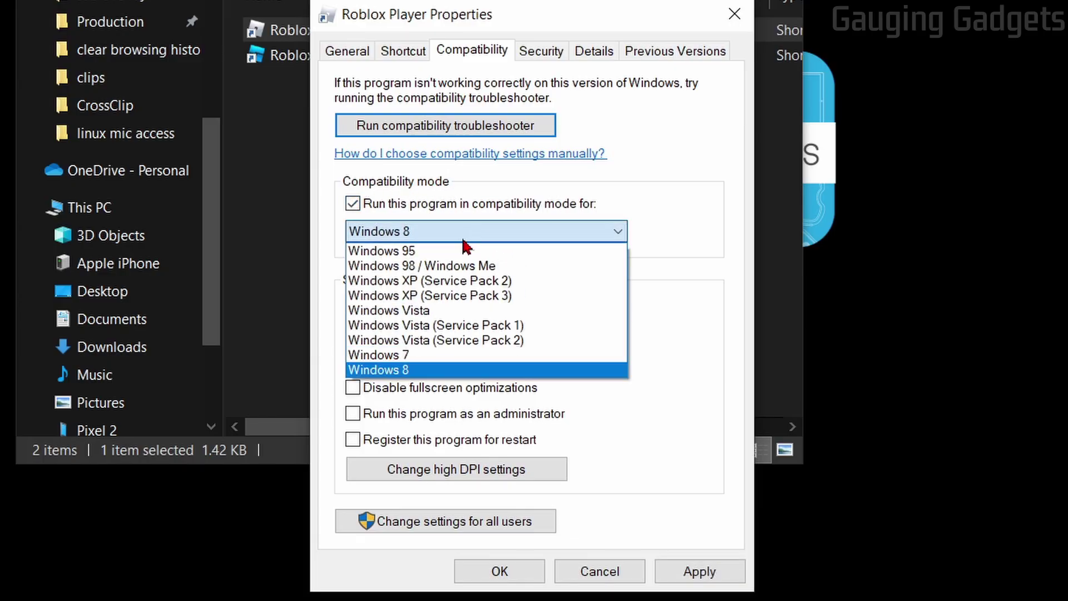
left_click(421, 354)
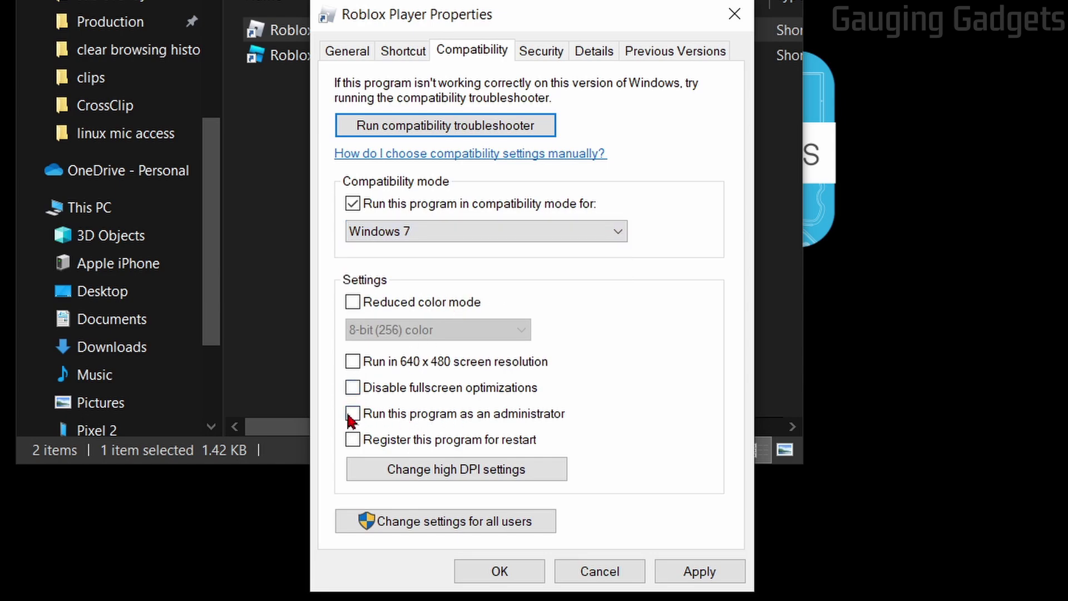
left_click(494, 572)
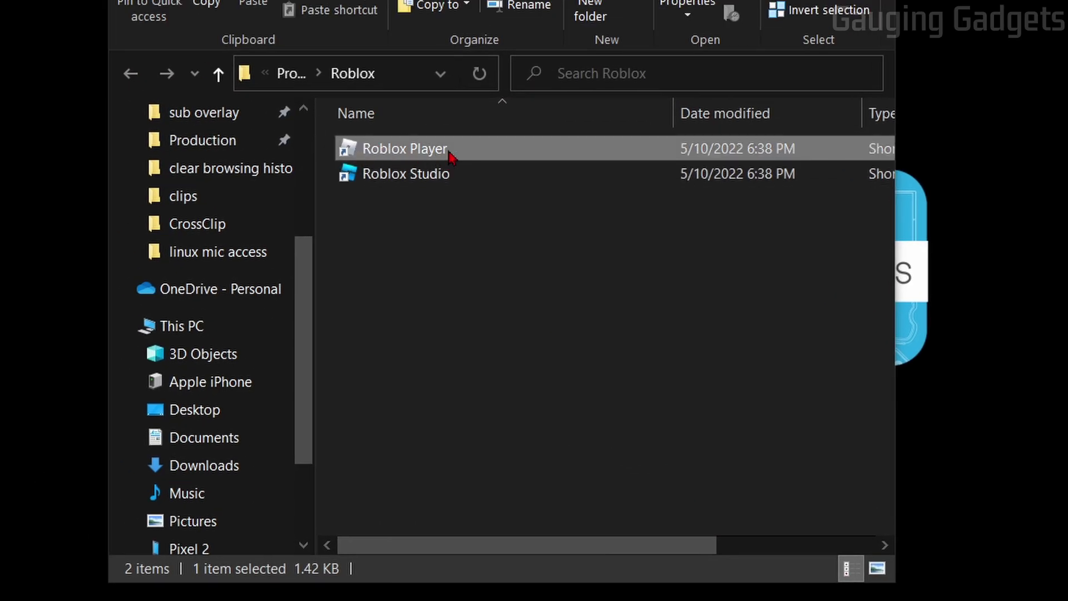
Apply the troubleshooter's recommended Windows 8 settings to RobloxPlayerLauncher, test-launch it, then close the troubleshooter
right_click(388, 153)
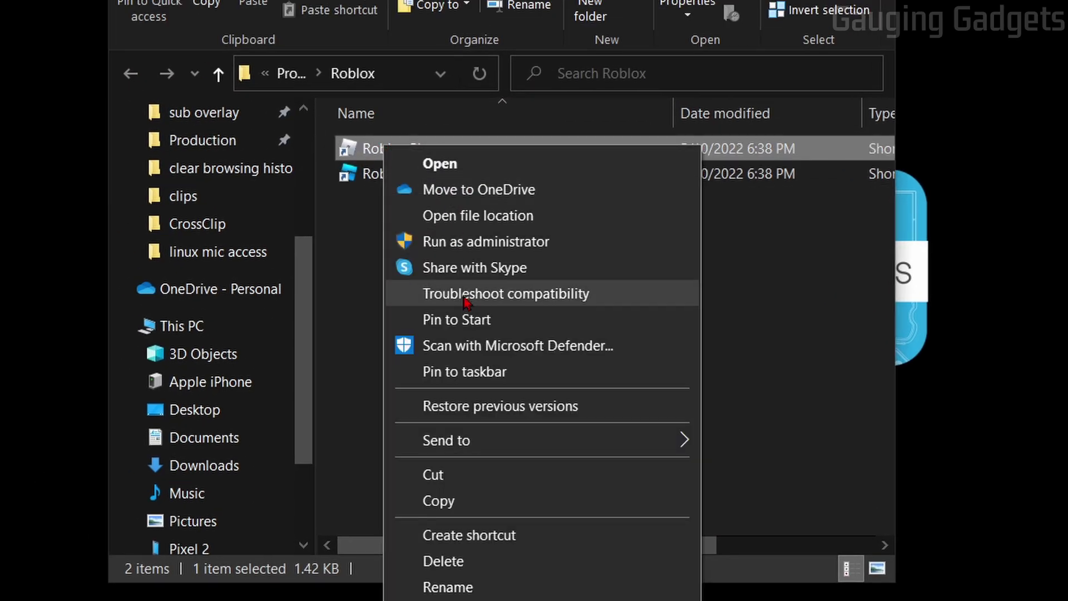
left_click(493, 301)
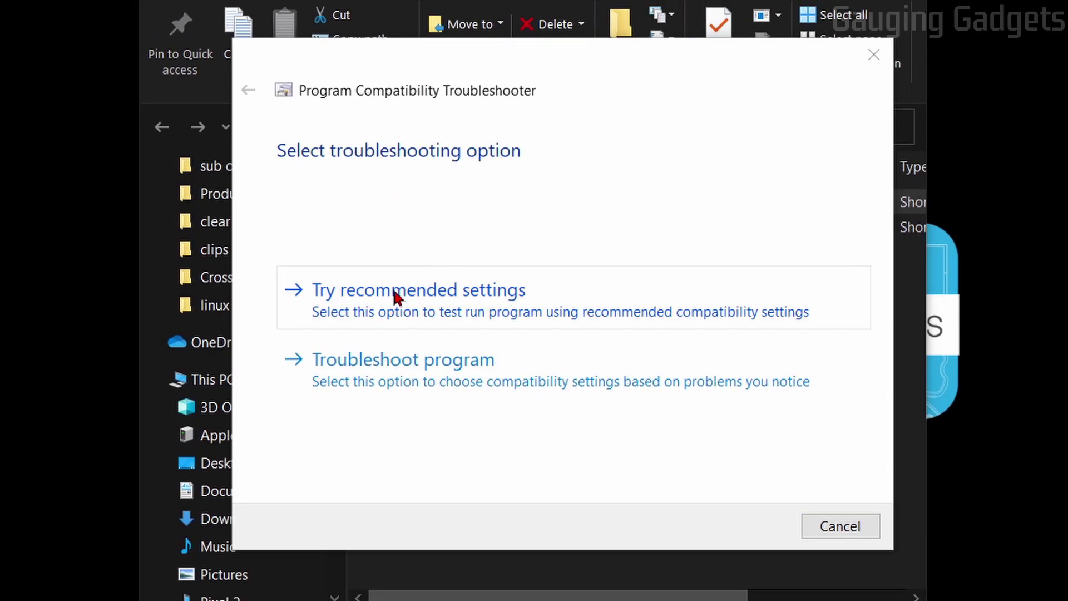
left_click(429, 298)
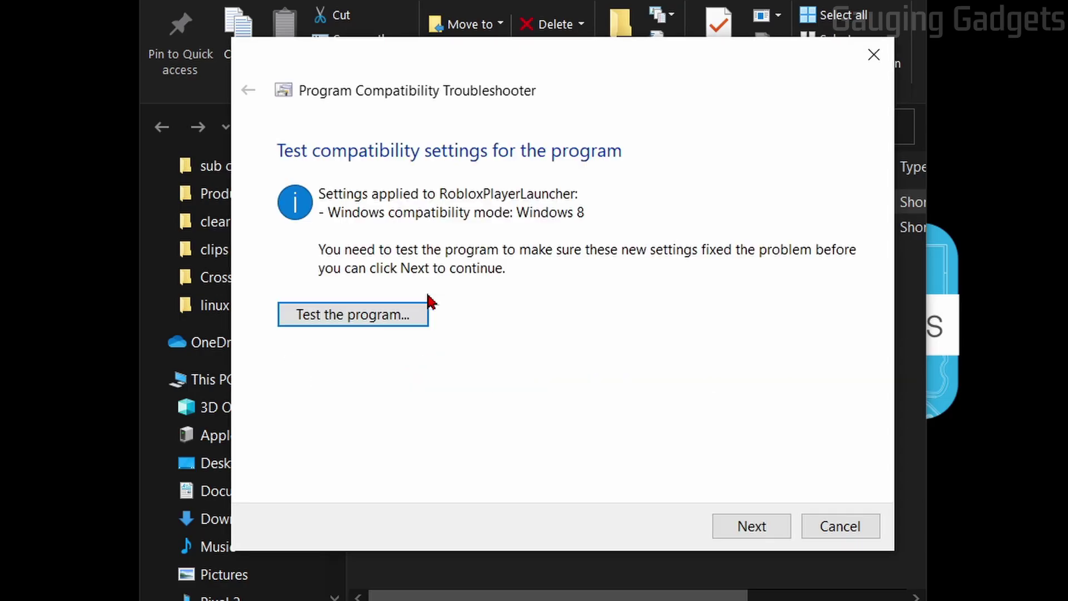
left_click(322, 320)
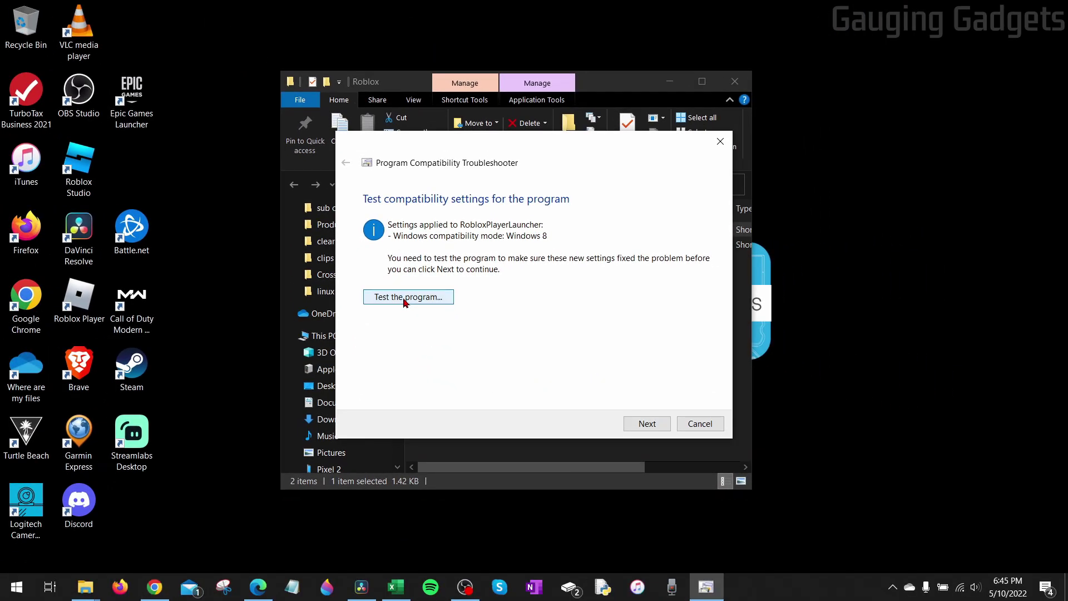
left_click(405, 297)
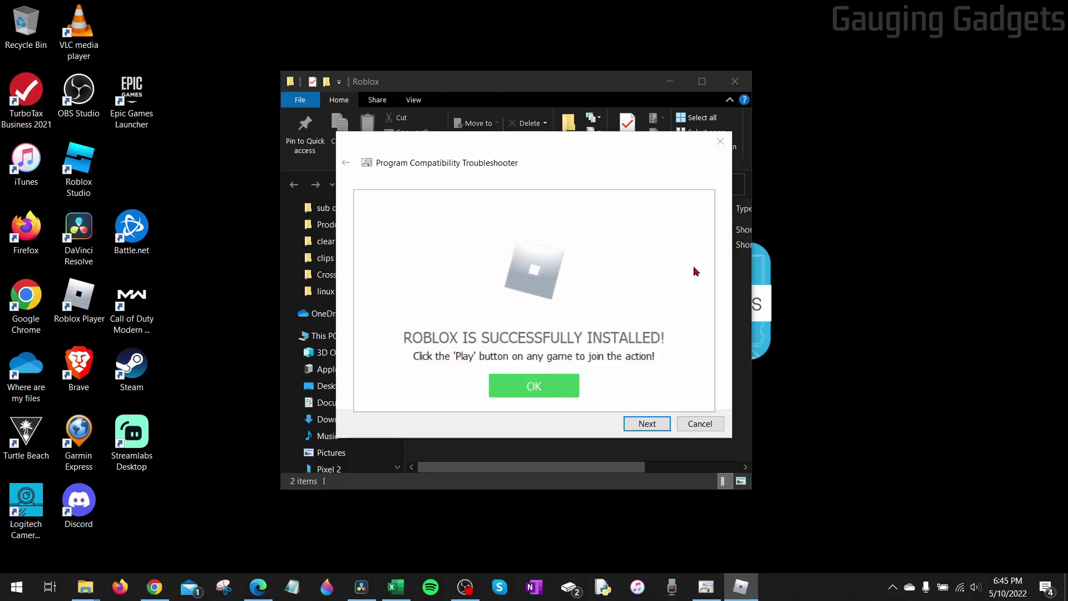
left_click(543, 393)
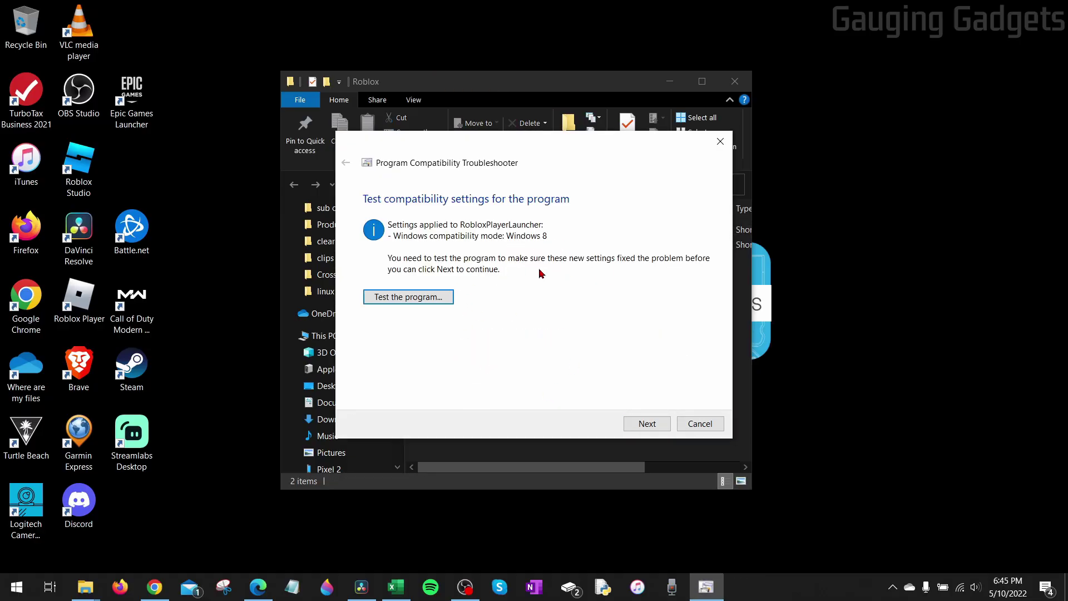
left_click(701, 426)
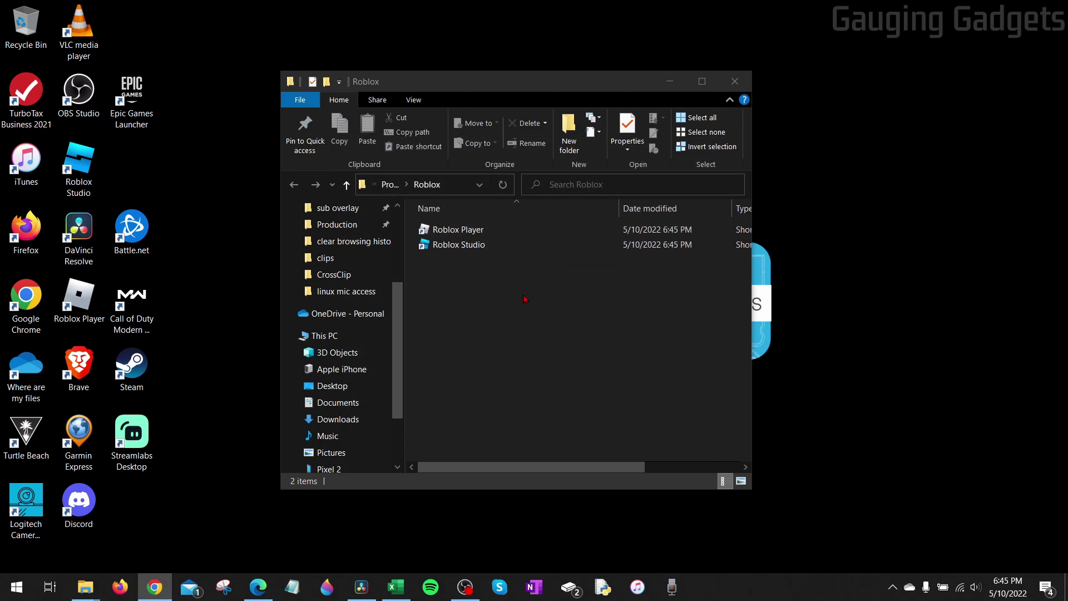
Open the Apps & features settings page from the Win+X menu
left_click(533, 368)
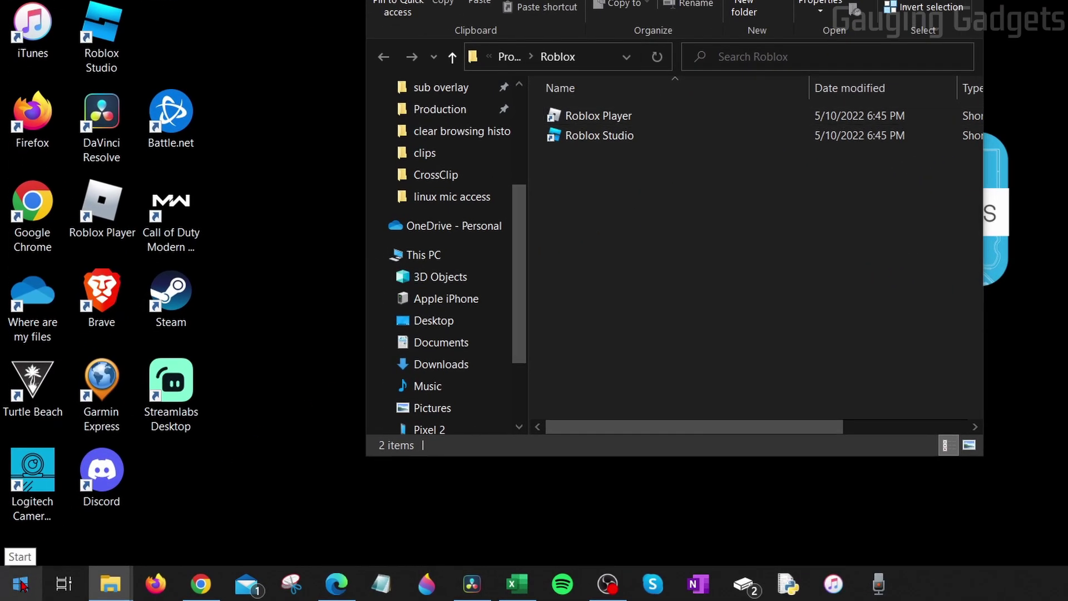
right_click(21, 584)
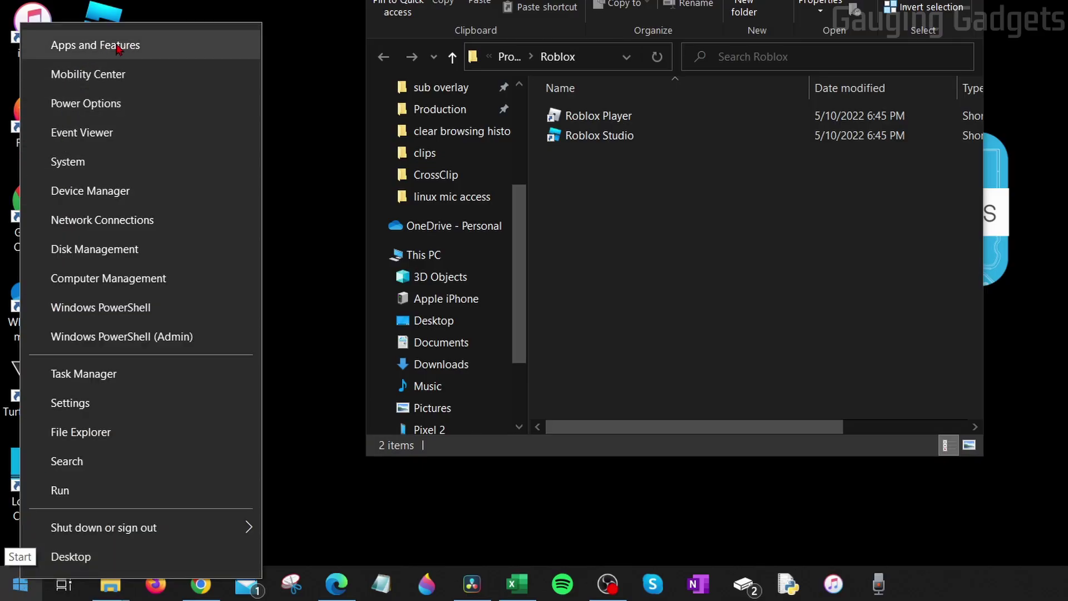
left_click(96, 46)
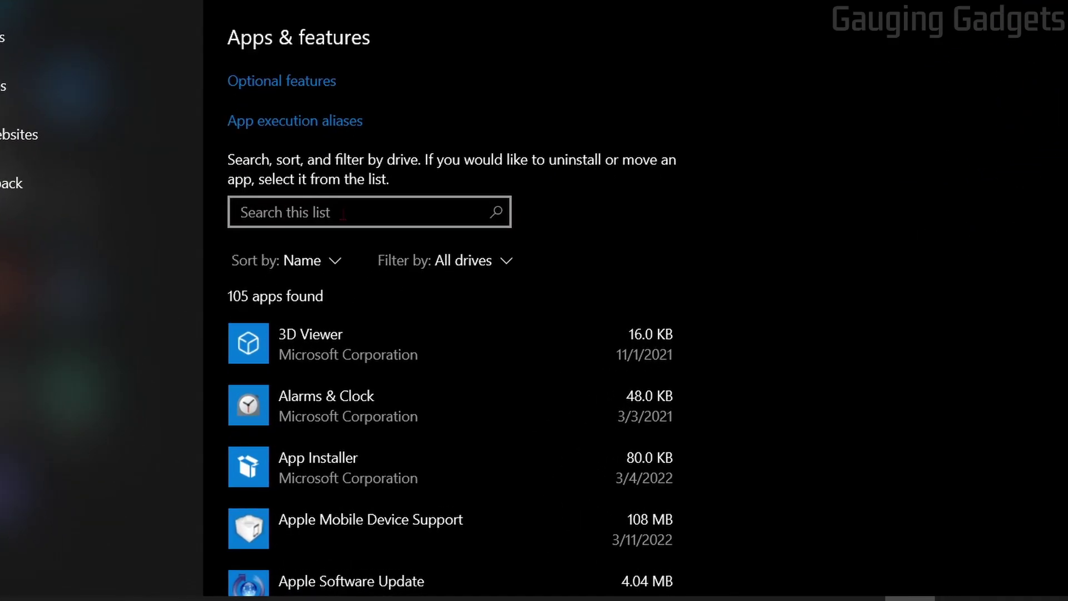
Find Roblox Player in the apps list, uninstall it, and dismiss the completion message
left_click(343, 214)
type("roblox")
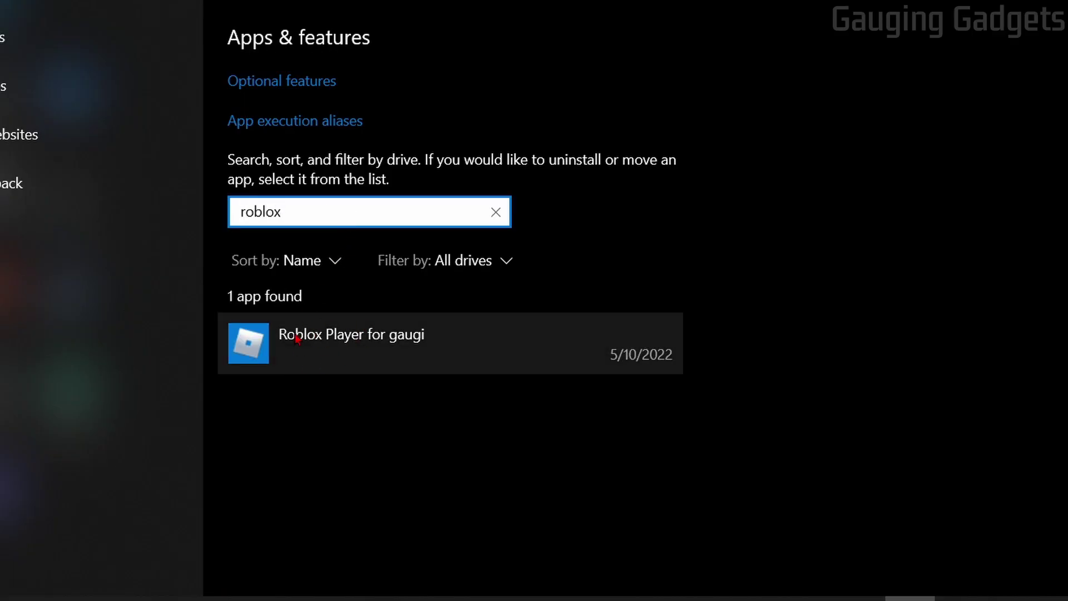
left_click(316, 346)
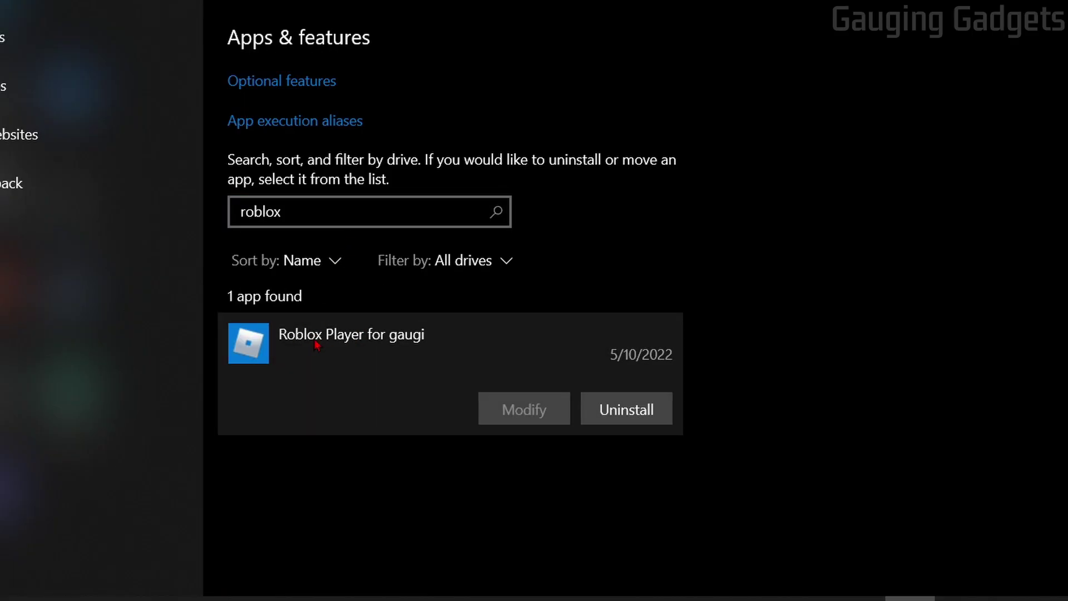
left_click(637, 411)
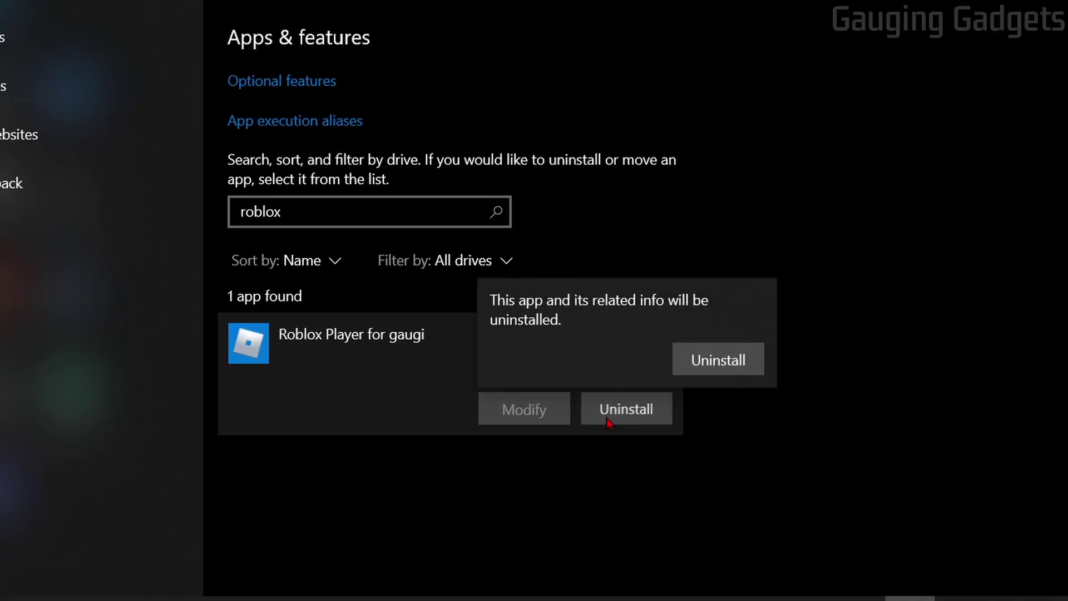
left_click(713, 360)
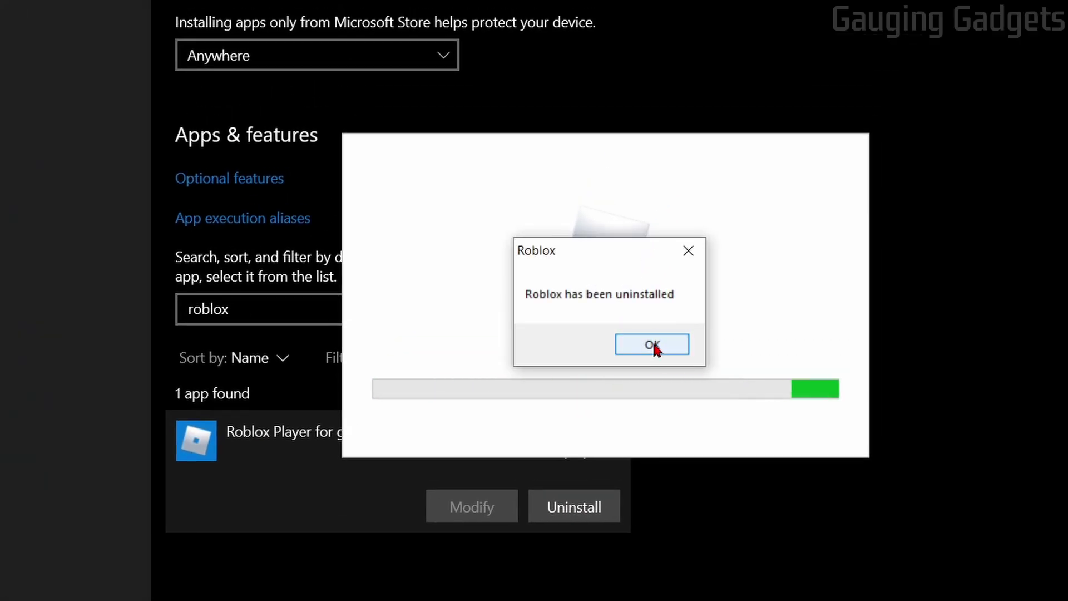
left_click(654, 346)
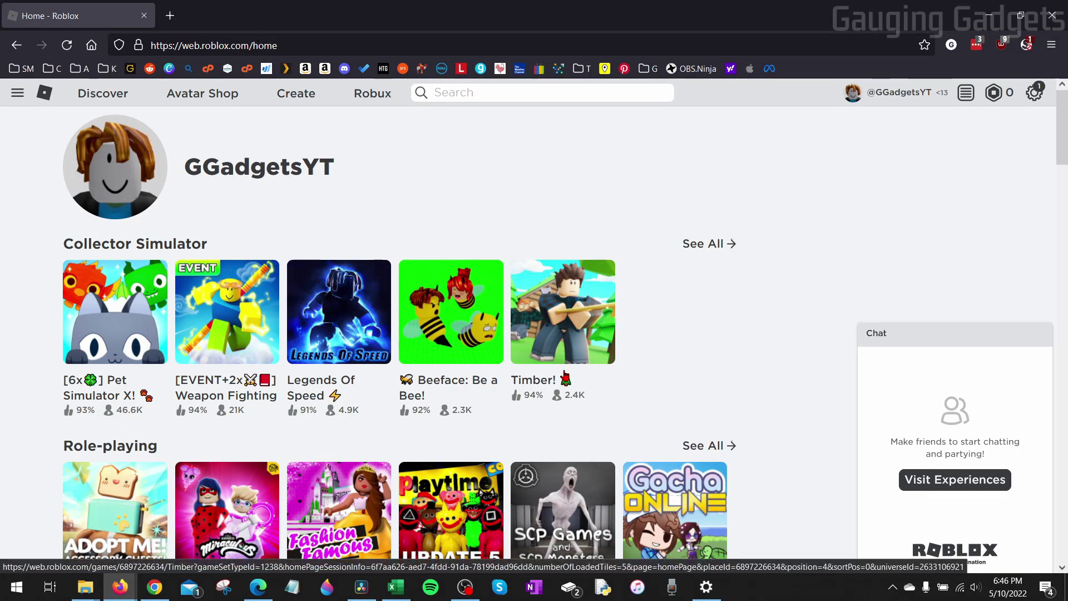
Download RobloxPlayerLauncher from the Timber! page, replace the old file, and install it
left_click(564, 332)
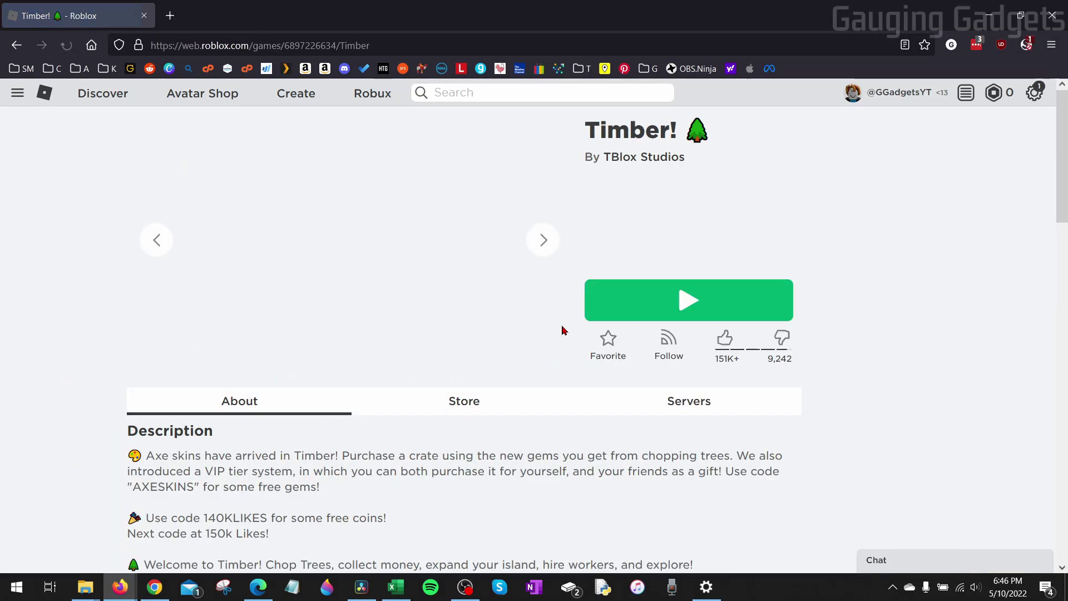
left_click(688, 306)
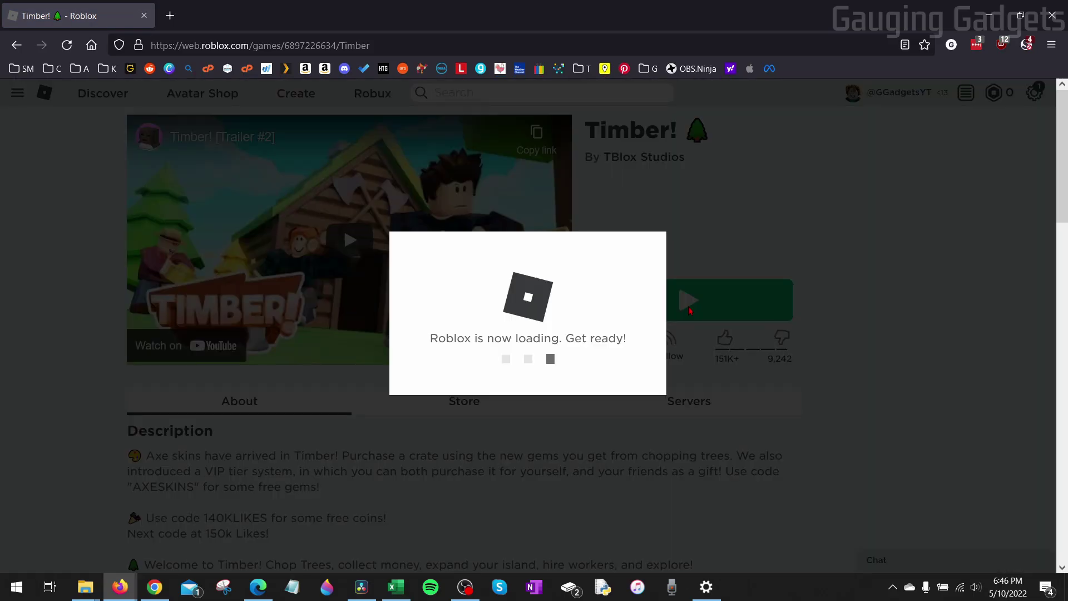
left_click(517, 372)
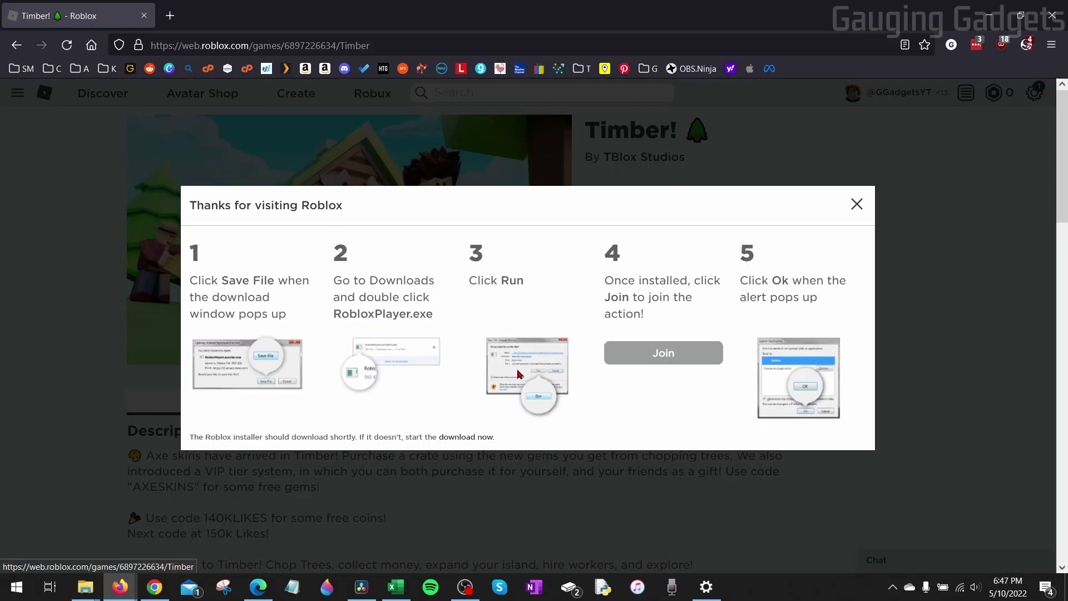
left_click(433, 416)
left_click(567, 294)
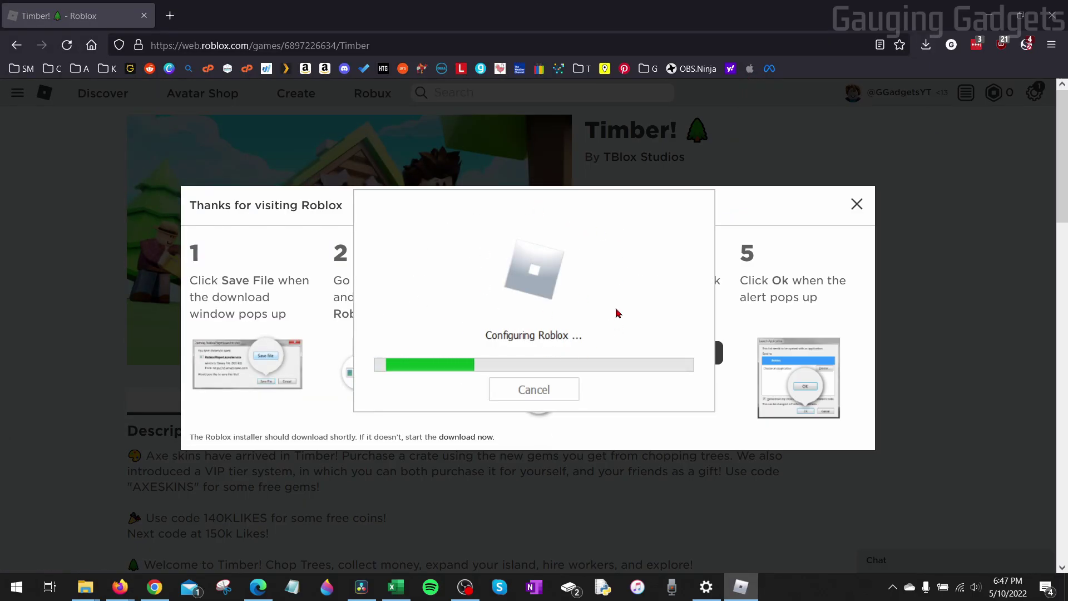
left_click(541, 383)
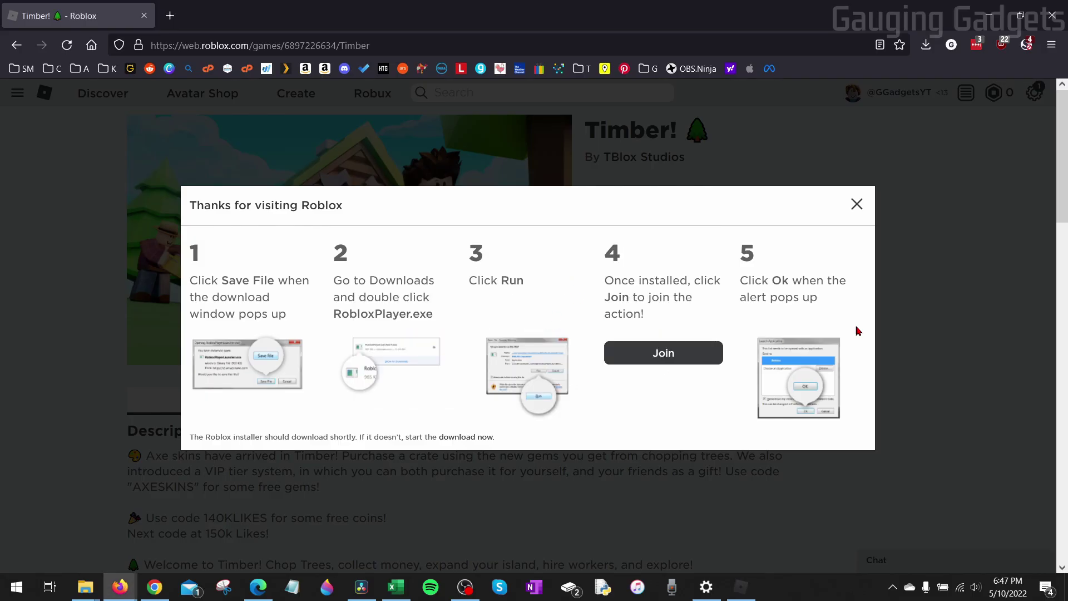
Close the install instructions, relaunch Timber!, and allow the roblox-player link to open
left_click(938, 313)
left_click(687, 301)
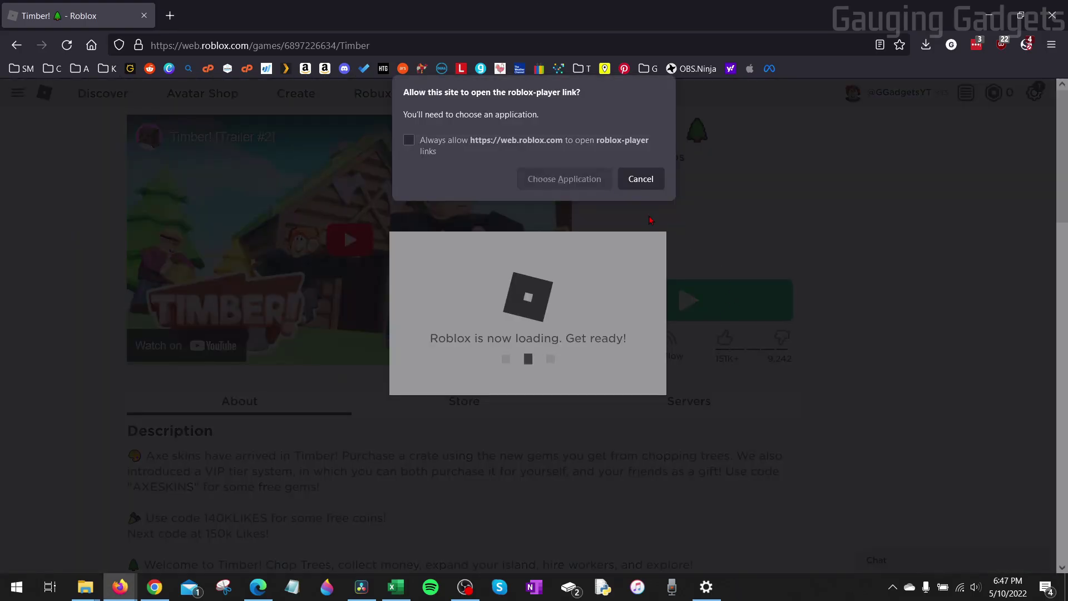
key("Return")
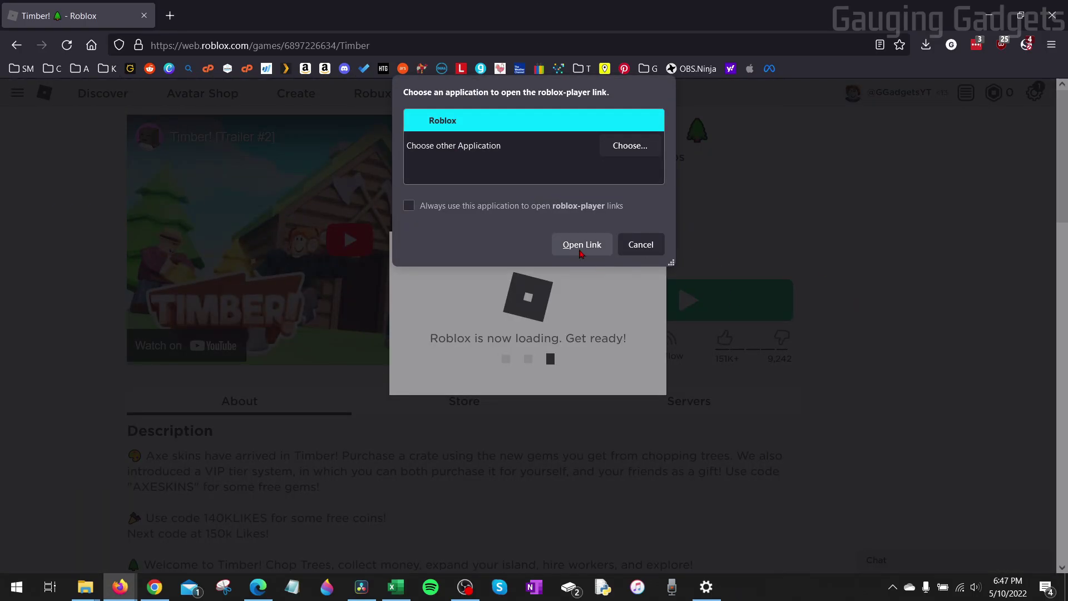